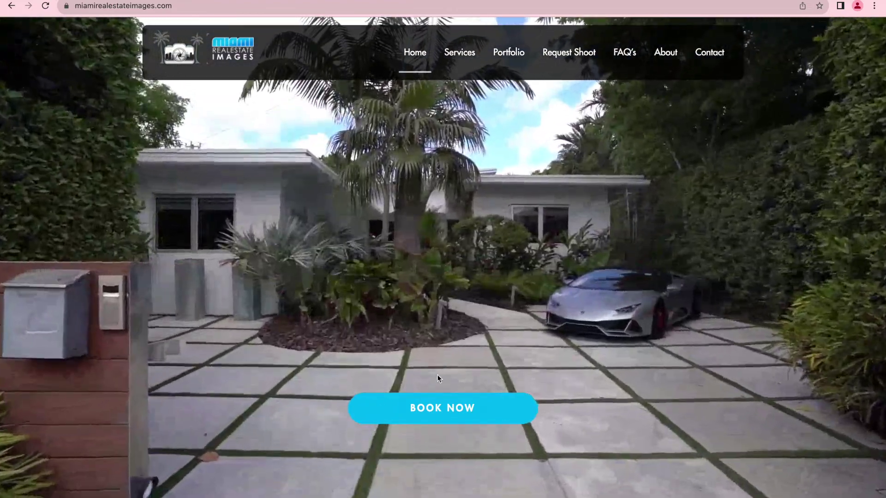
- Open the photography booking form and select the Basic HDR Photos 0-3500 SQFT service under Real Estate Photos
scroll(434, 409, down, 1)
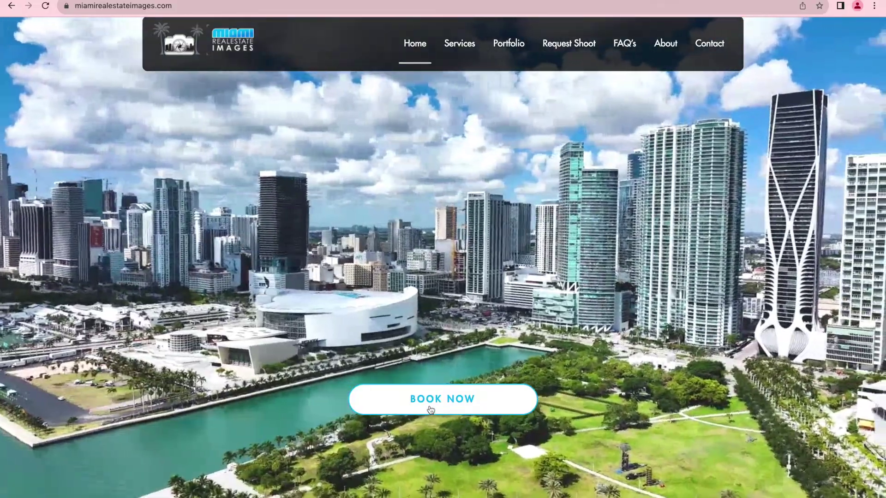
click(434, 409)
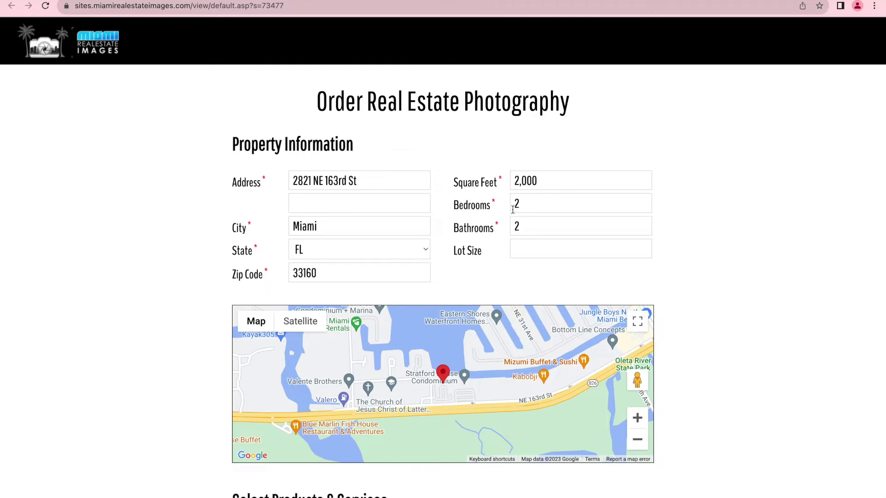
scroll(509, 231, down, 7)
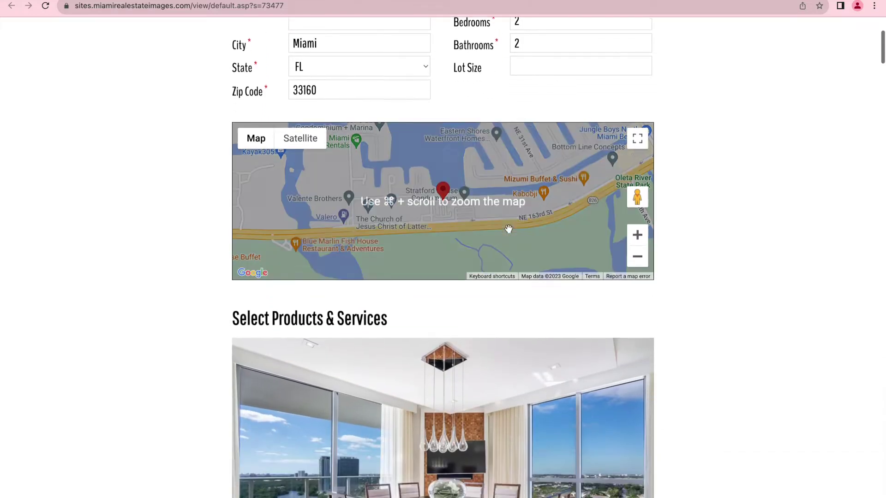
scroll(510, 232, down, 8)
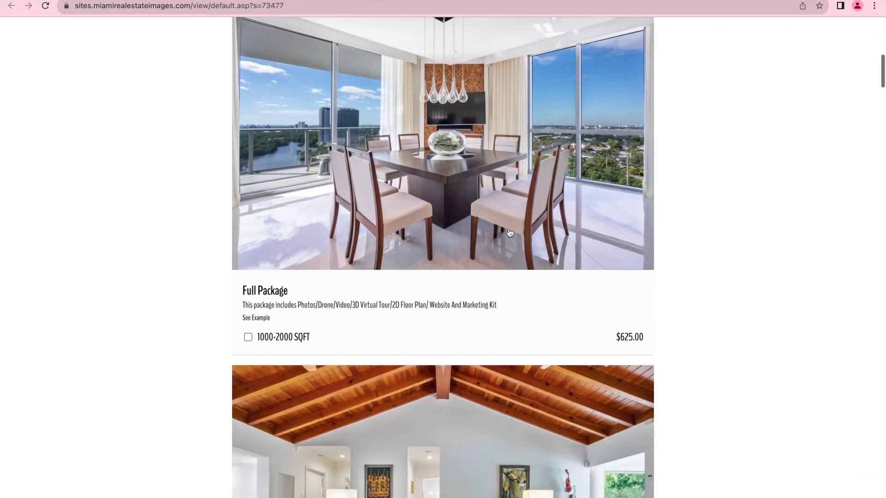
scroll(509, 231, down, 6)
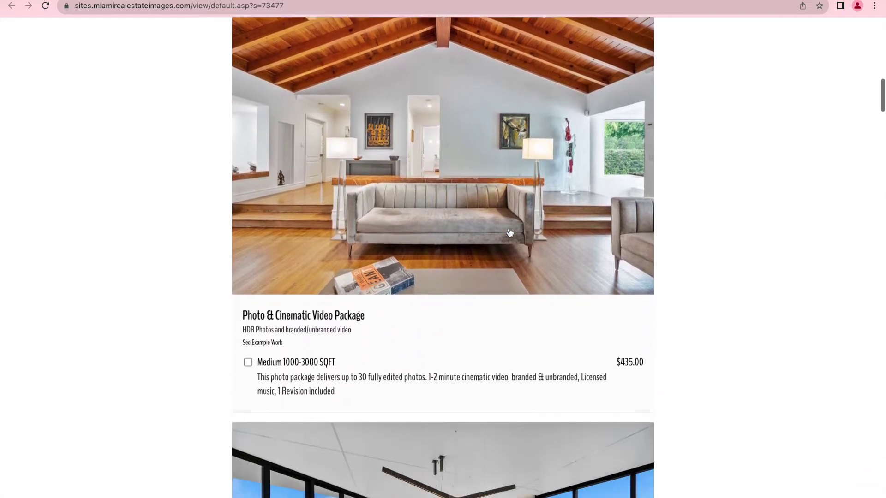
scroll(510, 232, down, 5)
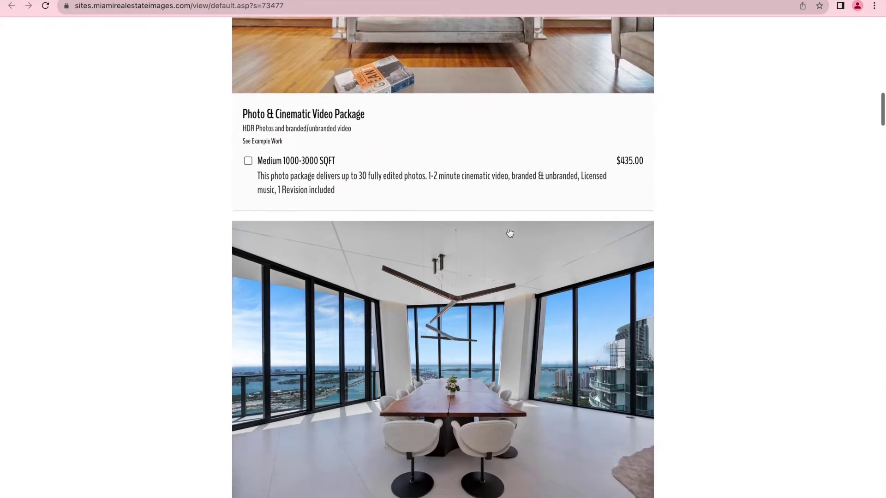
scroll(509, 232, down, 9)
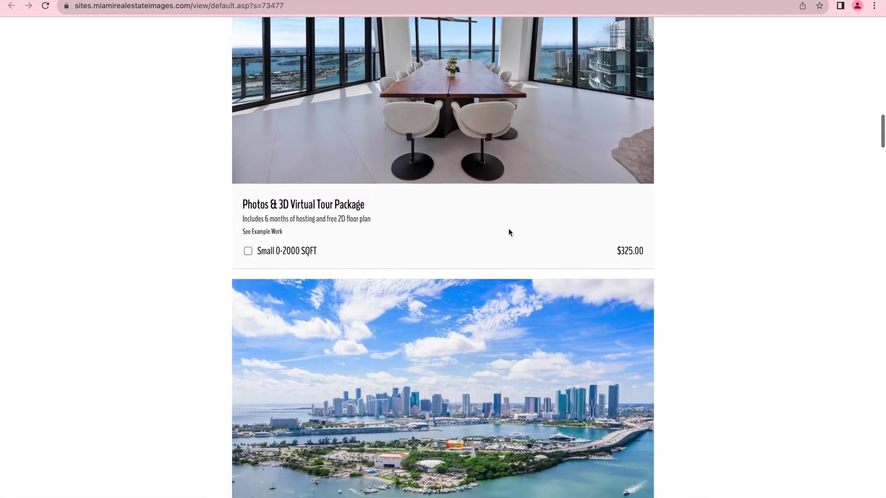
scroll(509, 231, down, 9)
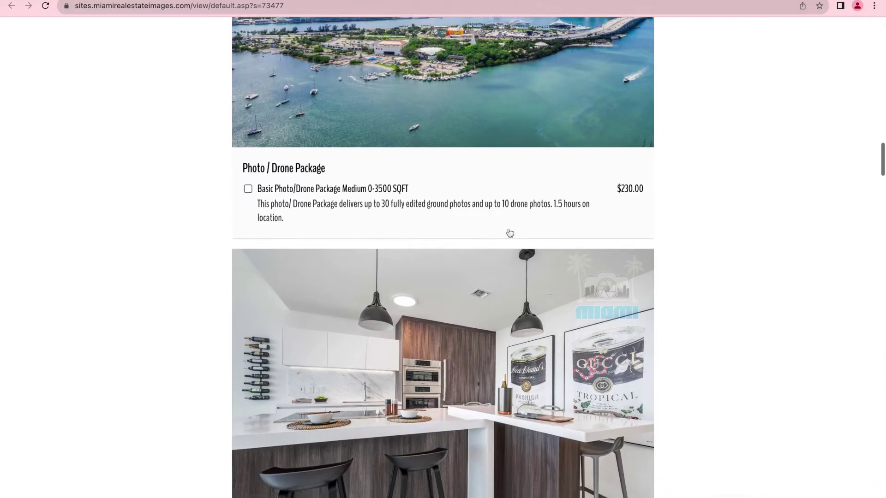
scroll(510, 232, down, 4)
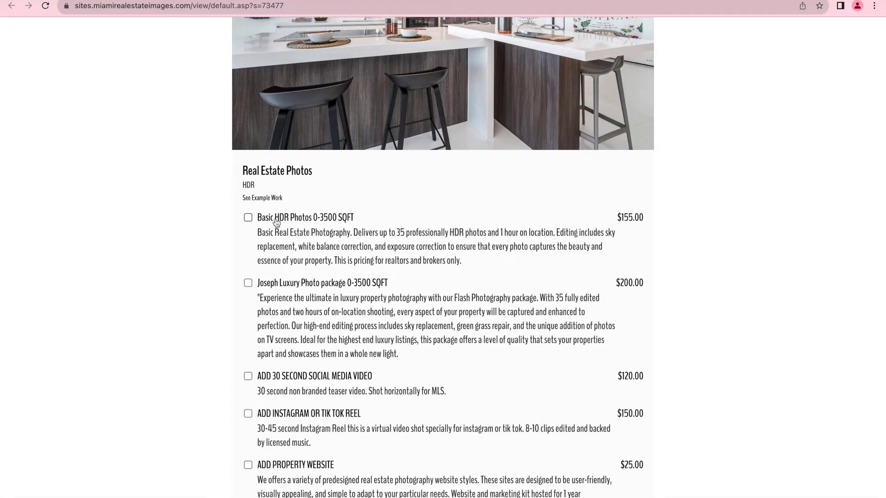
click(248, 218)
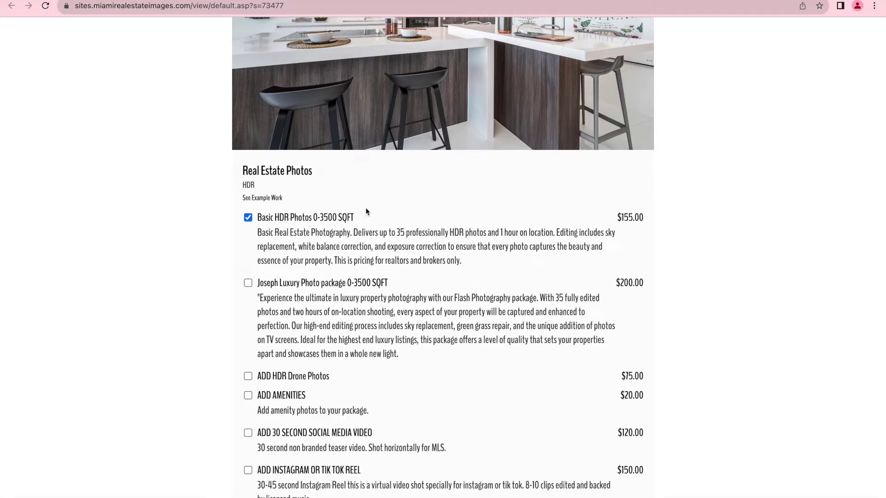
scroll(366, 207, down, 3)
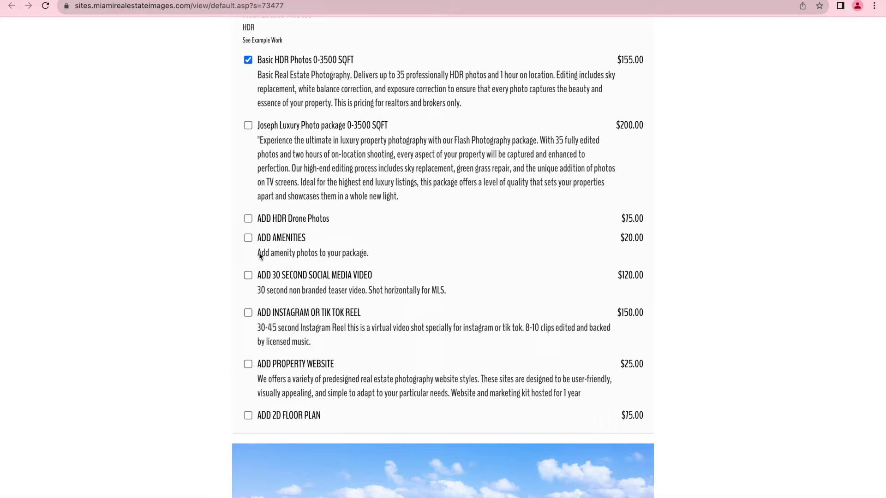
scroll(251, 115, up, 1)
click(248, 113)
click(248, 113)
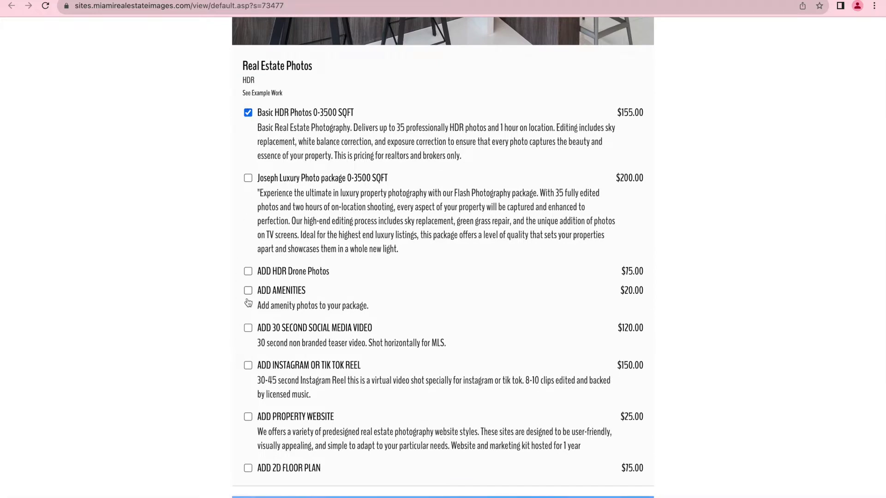
click(247, 179)
click(248, 182)
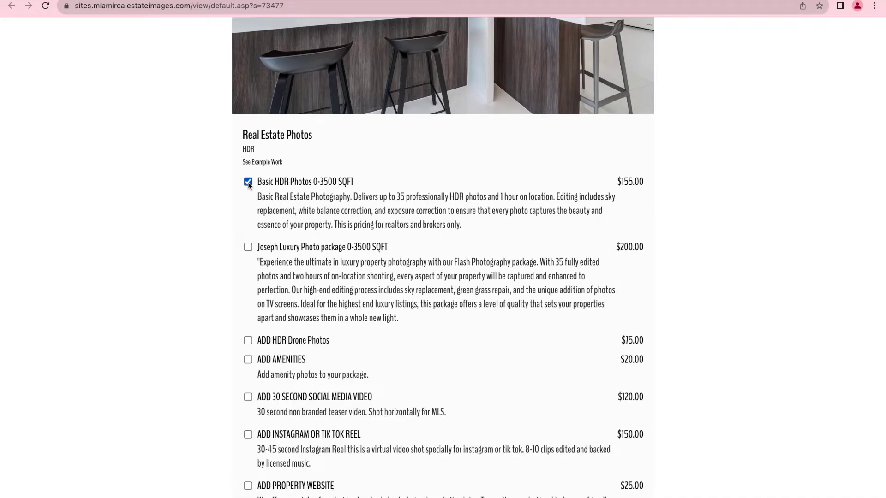
- Add HDR Drone Photos to the order and select the Cinematic Video Walk Through 0-3000 SQFT under Stand Alone Videos
click(247, 341)
scroll(376, 330, down, 15)
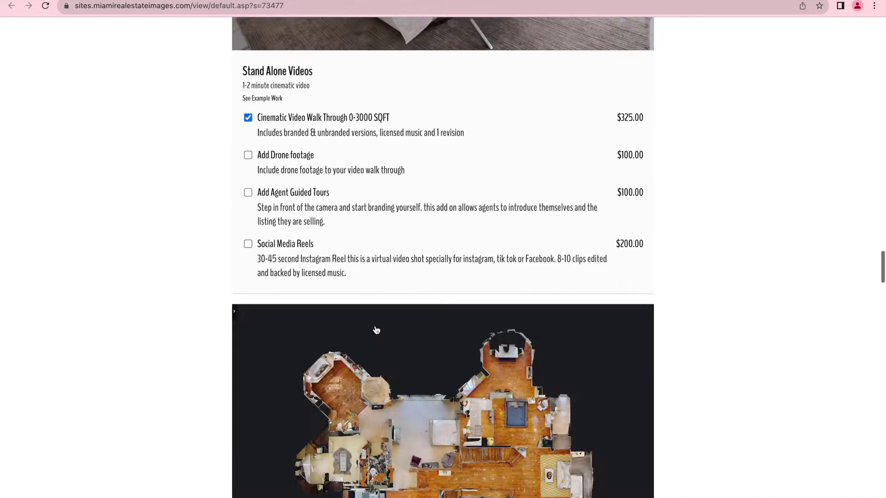
- Choose the available slot on Thursday, November 30 as the appointment date
scroll(376, 331, down, 20)
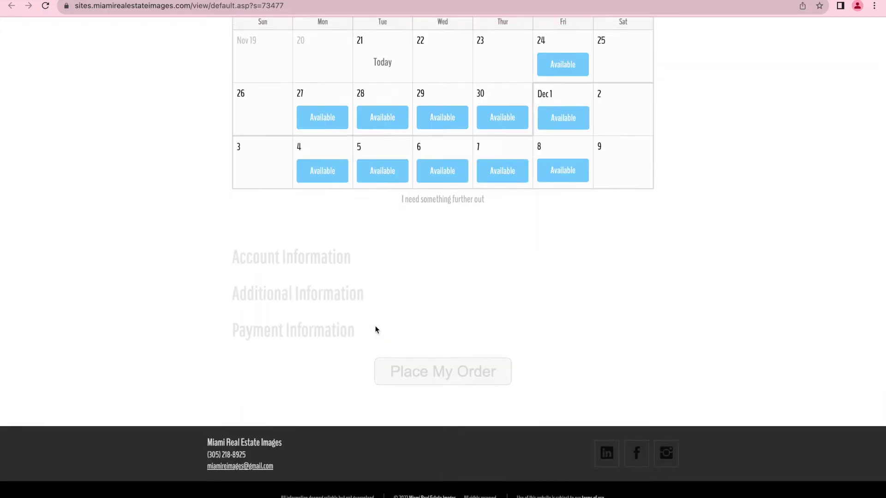
scroll(375, 326, up, 10)
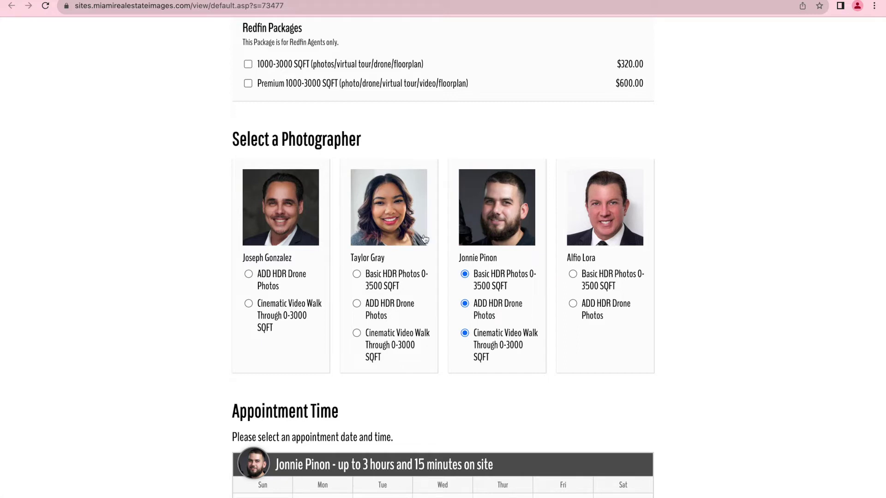
scroll(425, 239, down, 5)
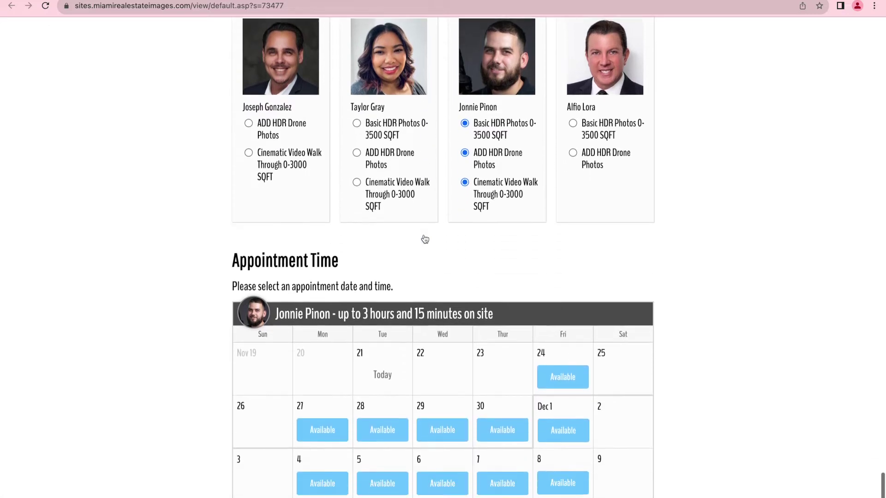
scroll(424, 234, down, 2)
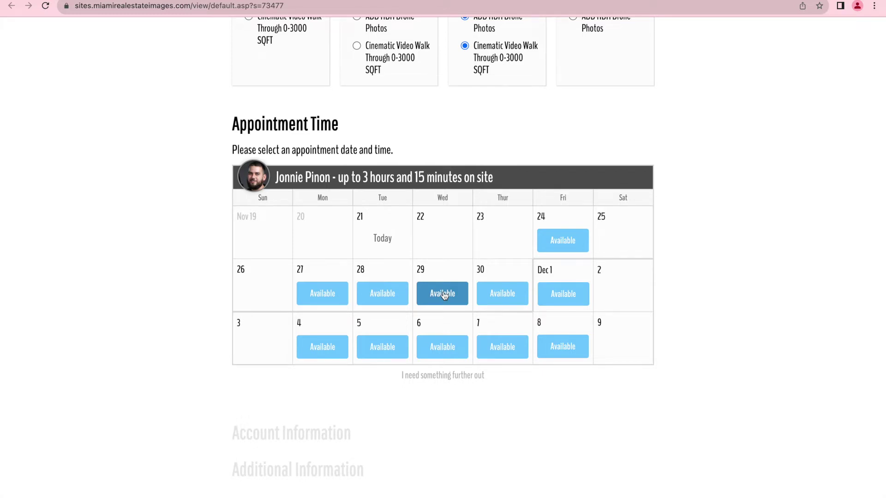
click(498, 300)
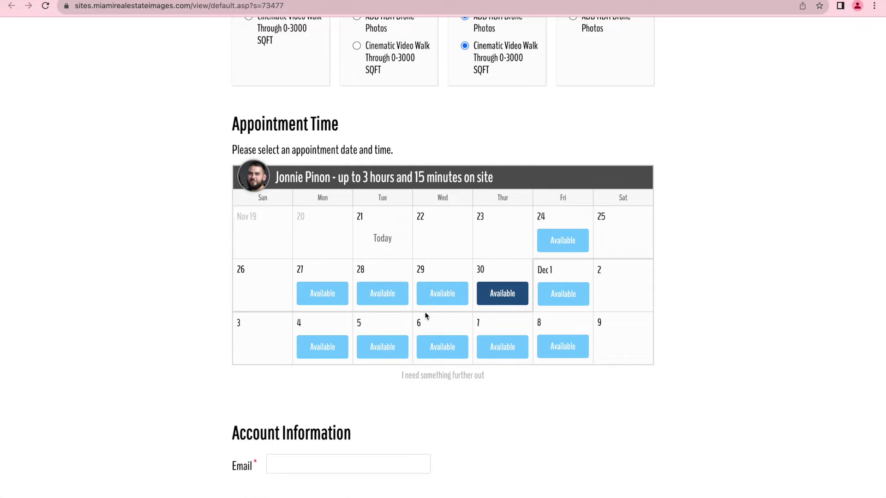
- Enter the customer's email address under Account Information to load the existing account details
scroll(427, 316, down, 5)
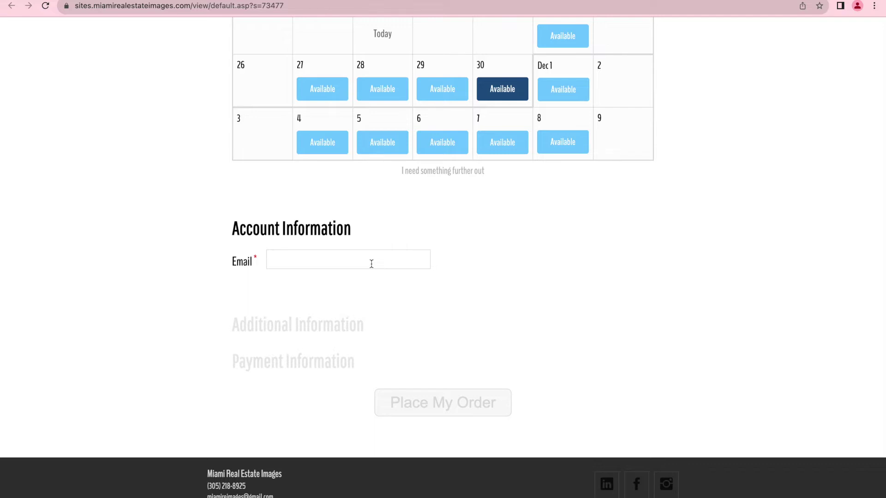
click(372, 264)
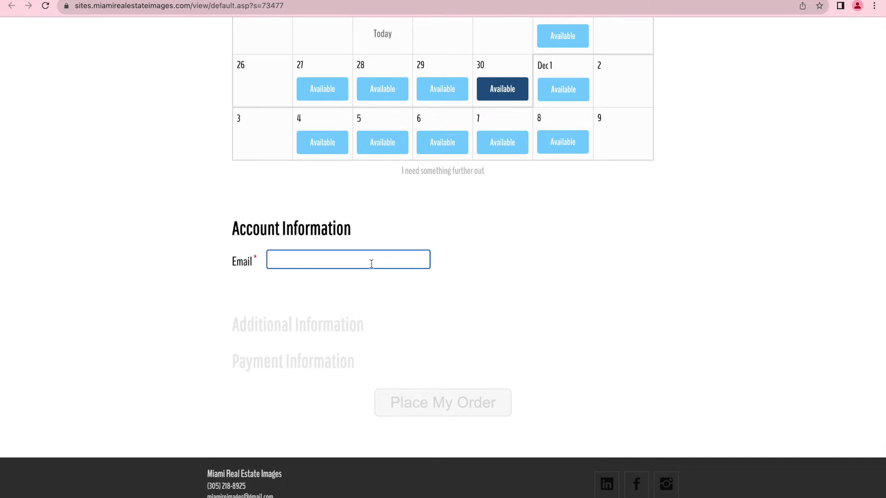
text(miamireim)
click(361, 279)
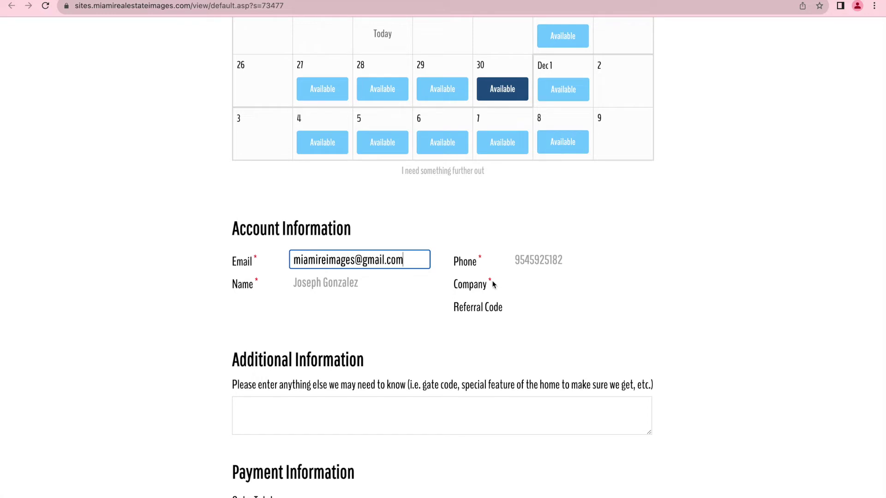
- Leave the additional information and card fields empty and choose Send me an Invoice as the payment method
scroll(525, 262, down, 6)
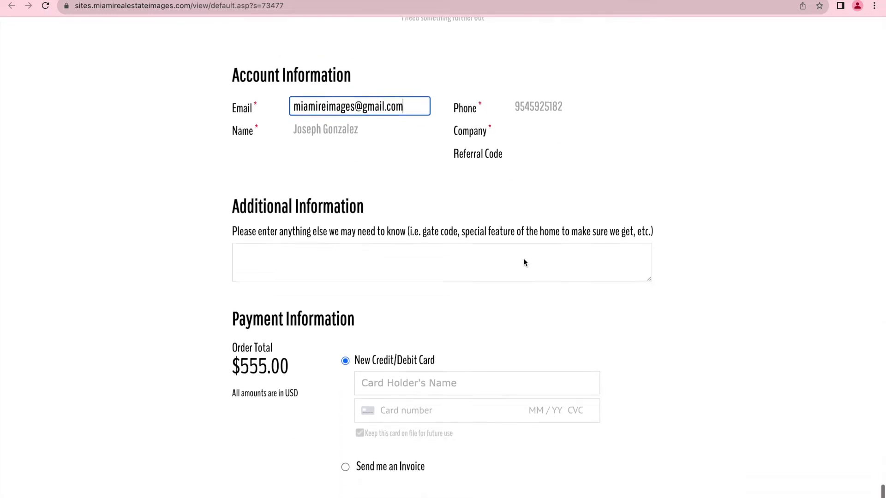
scroll(524, 261, down, 1)
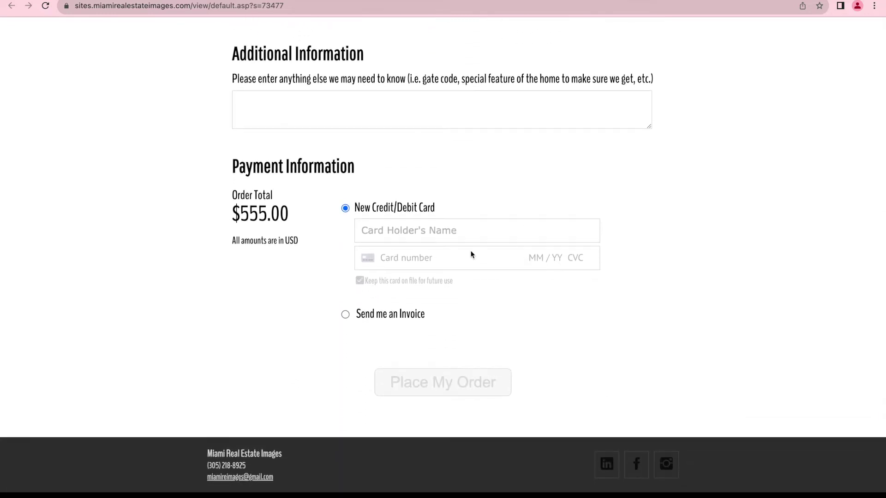
click(407, 121)
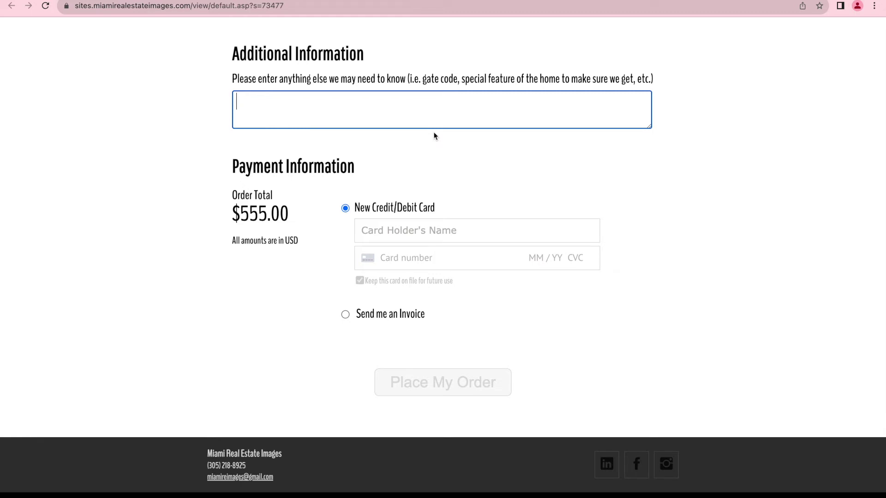
click(372, 232)
click(367, 261)
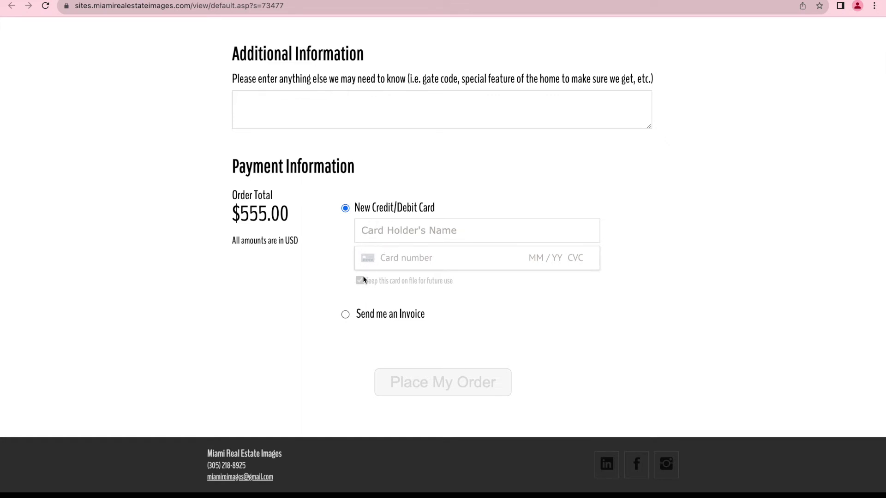
click(345, 314)
- Read through the photography terms, agree to them and place the order
scroll(345, 314, down, 5)
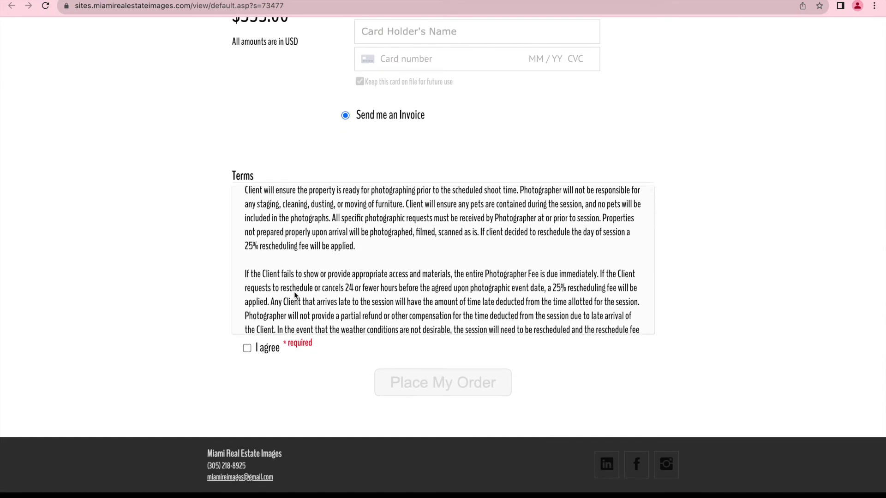
scroll(295, 296, up, 1)
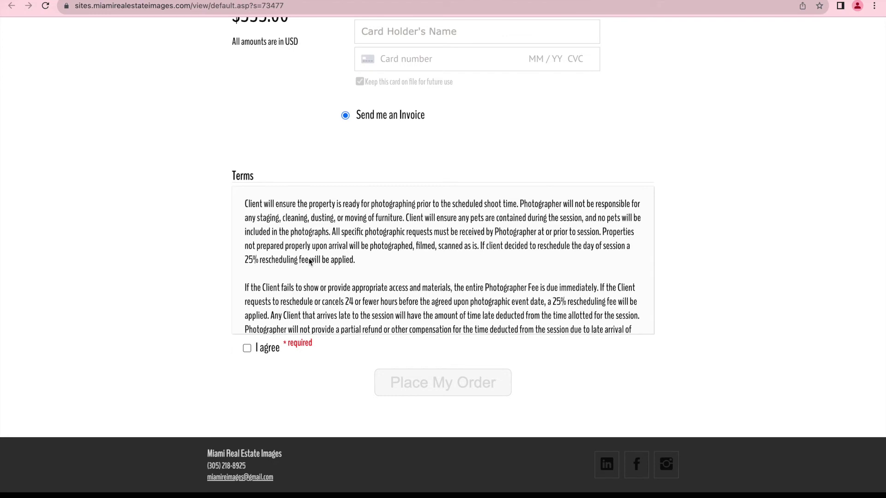
scroll(310, 262, down, 3)
scroll(310, 261, down, 8)
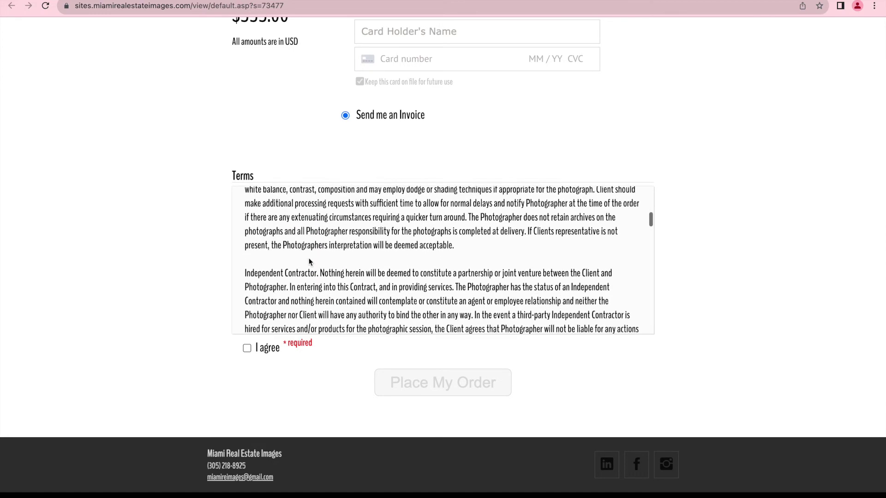
scroll(310, 262, down, 10)
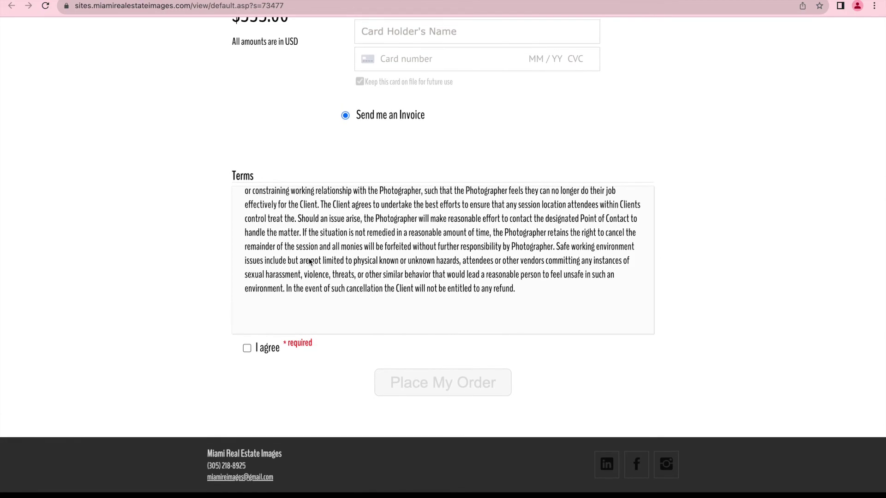
scroll(310, 261, up, 6)
scroll(309, 261, up, 15)
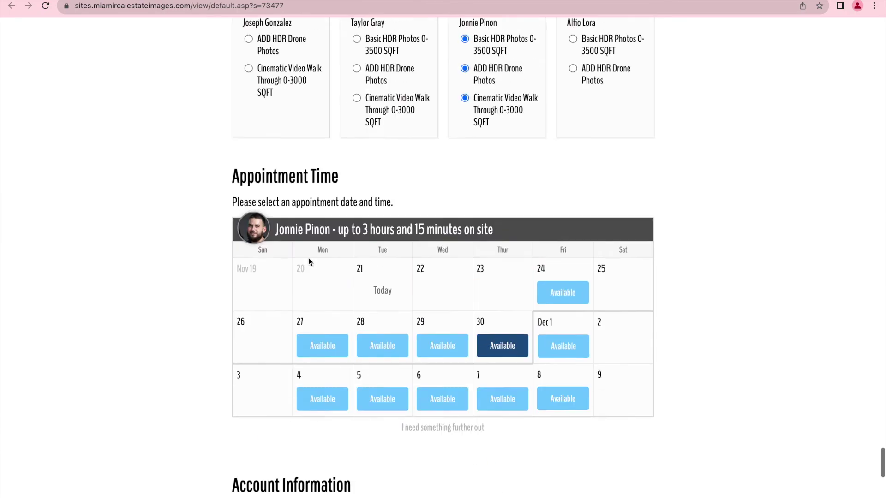
scroll(309, 262, down, 12)
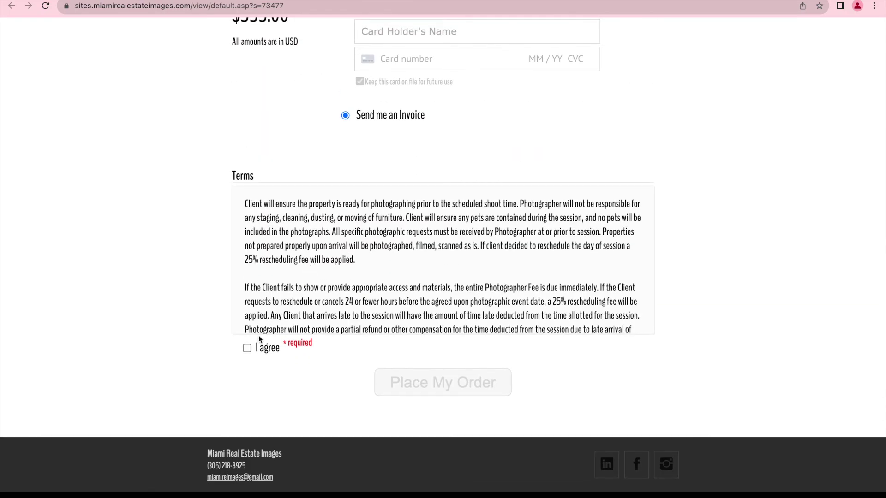
click(247, 350)
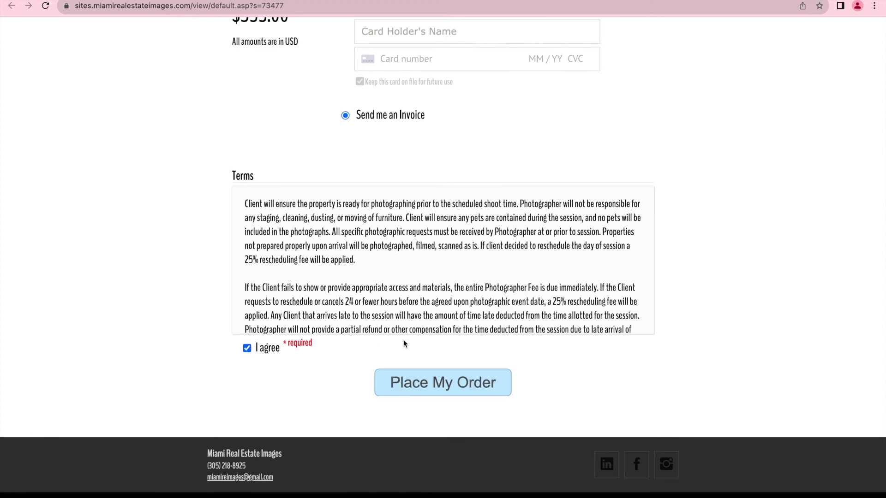
click(424, 381)
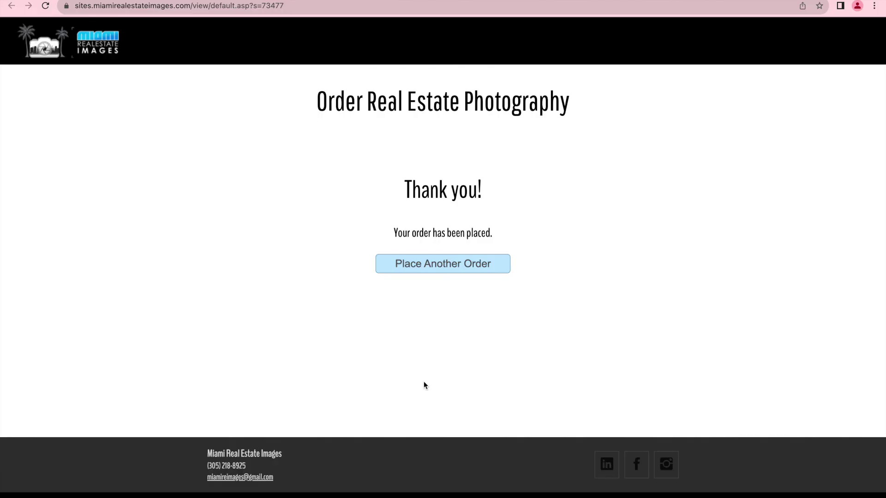